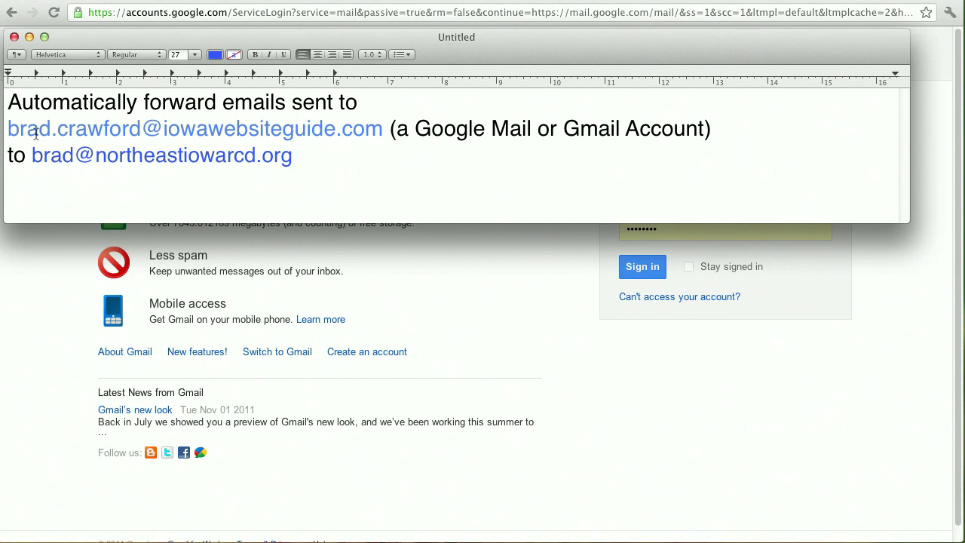
Highlight the Gmail account and forwarding destination addresses in the note, then clear the highlight
drag(12, 132, 380, 121)
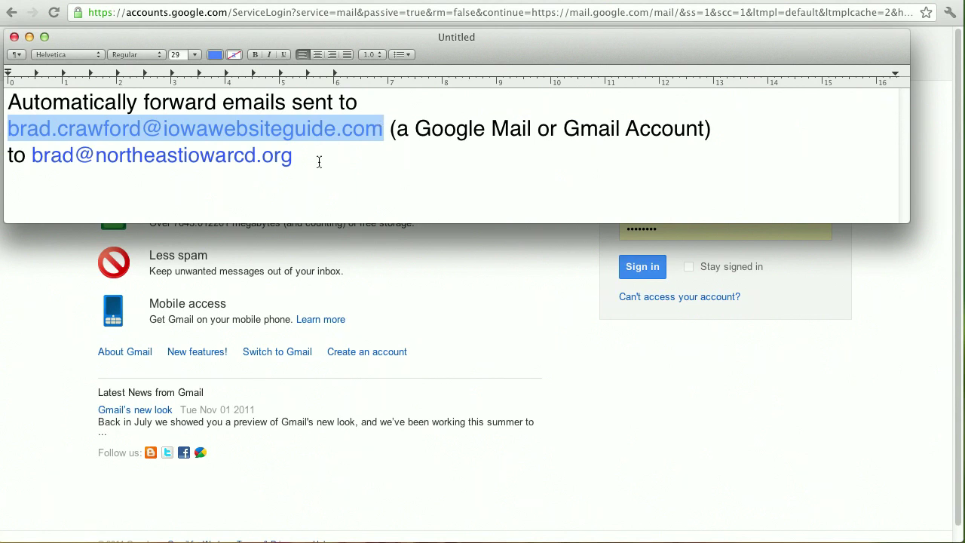
drag(301, 159, 34, 164)
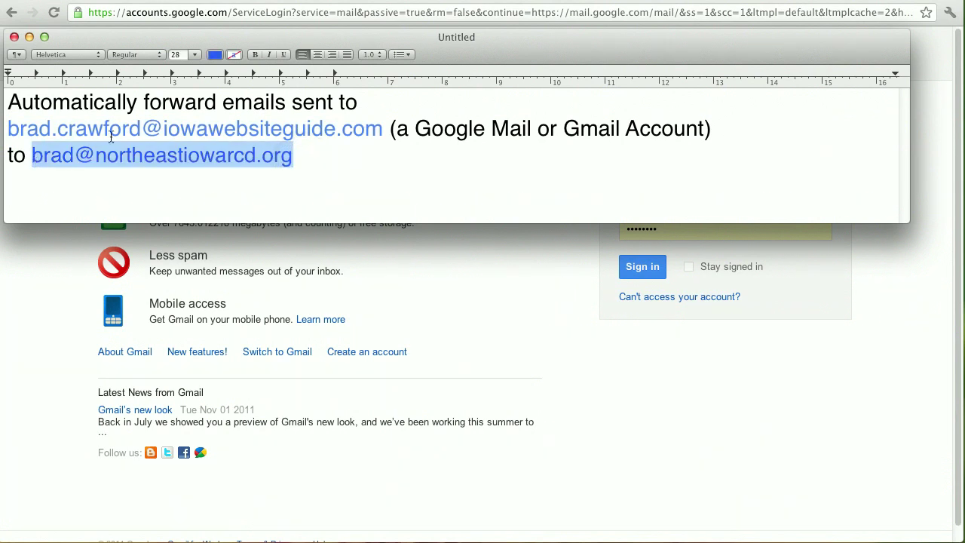
click(47, 120)
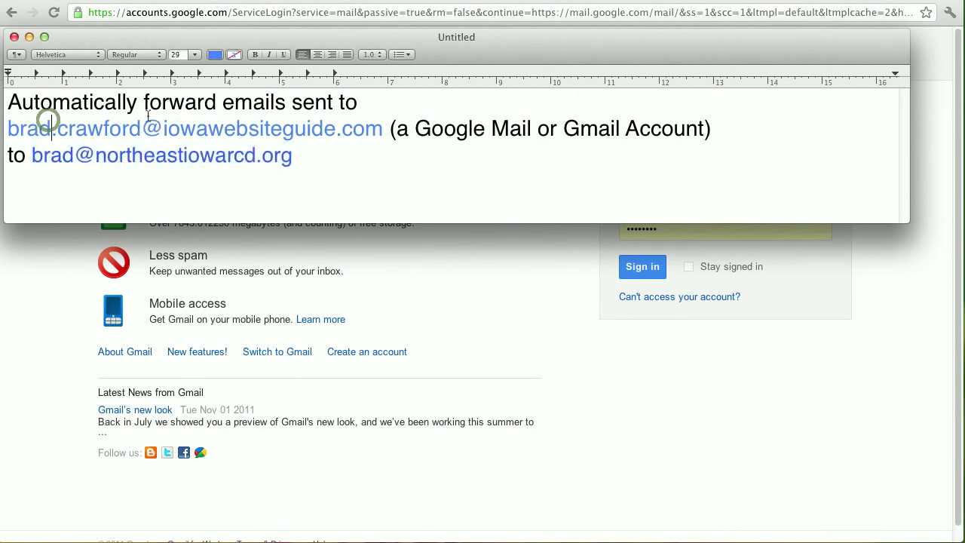
Sign in to the Gmail account and go to Mail settings from the gear menu
click(531, 262)
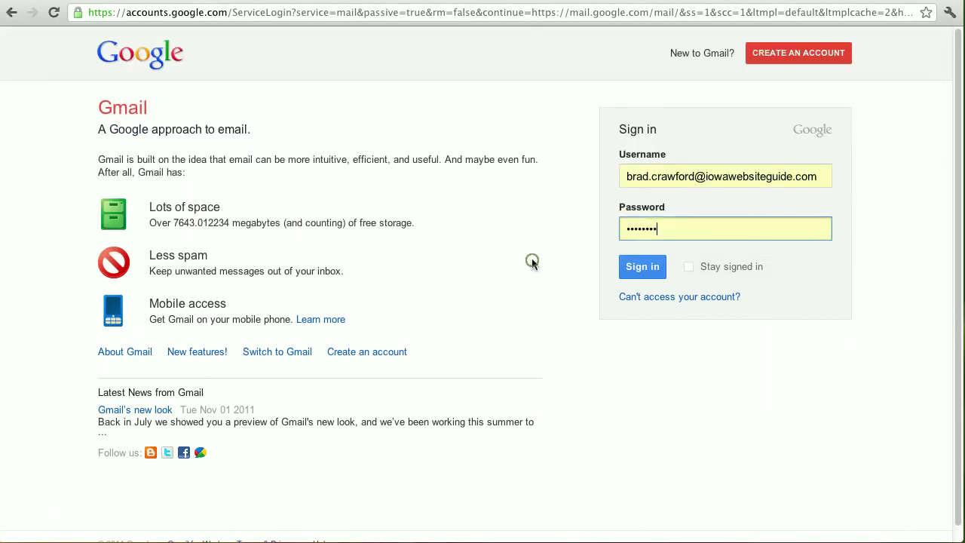
click(635, 271)
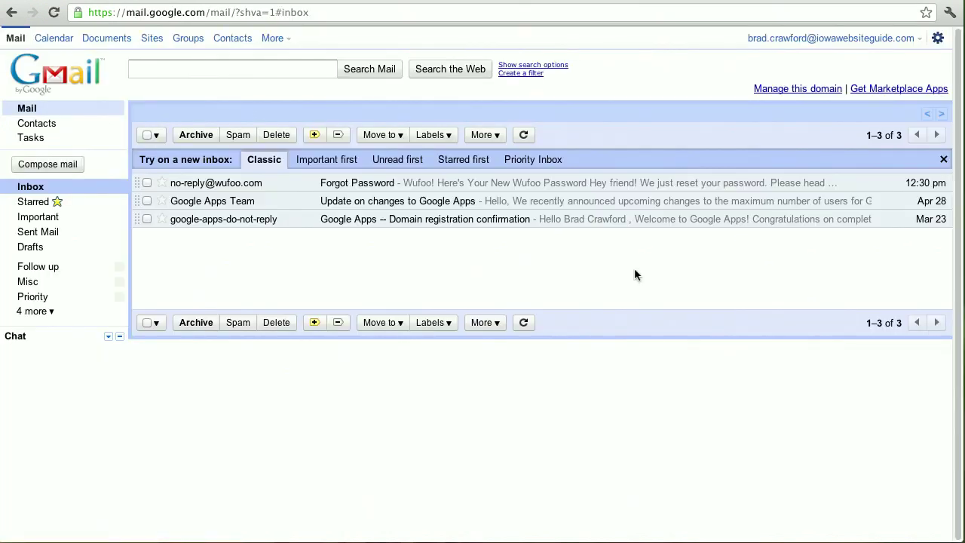
click(937, 40)
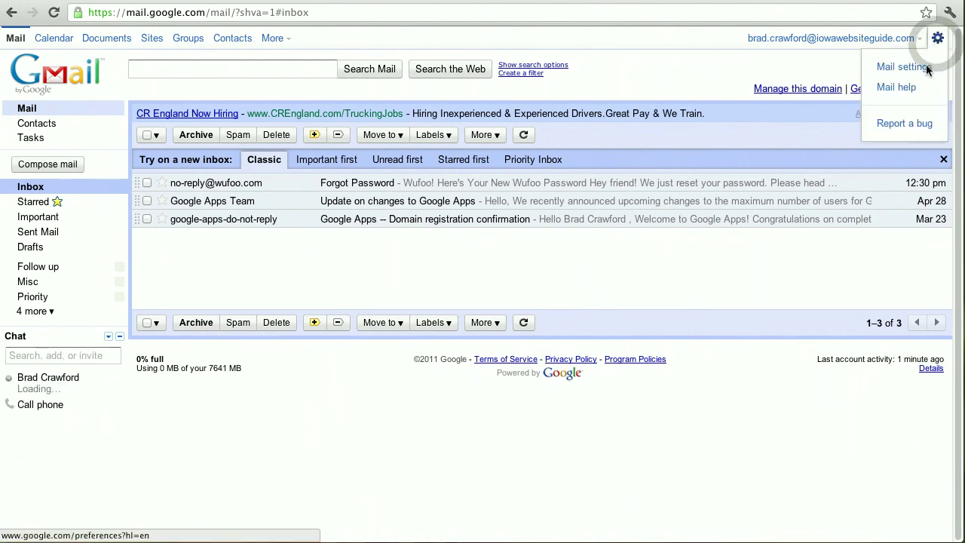
click(940, 70)
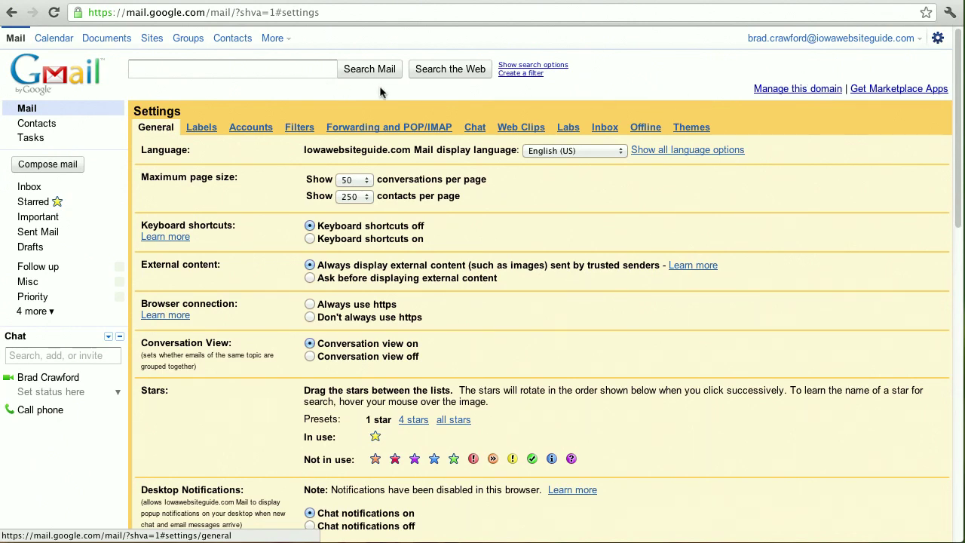
On the Forwarding and POP/IMAP tab, add Brad's address as a forwarding address for verification
click(398, 128)
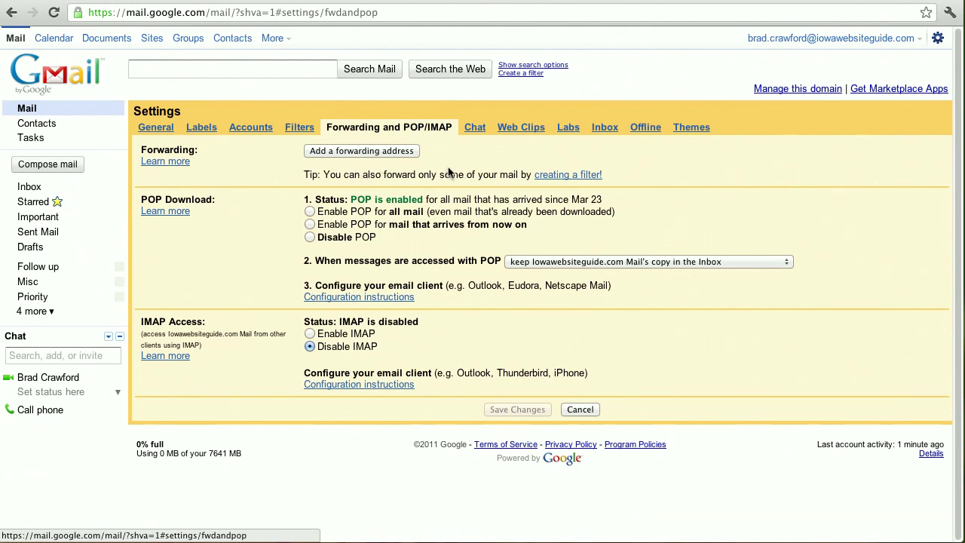
click(406, 152)
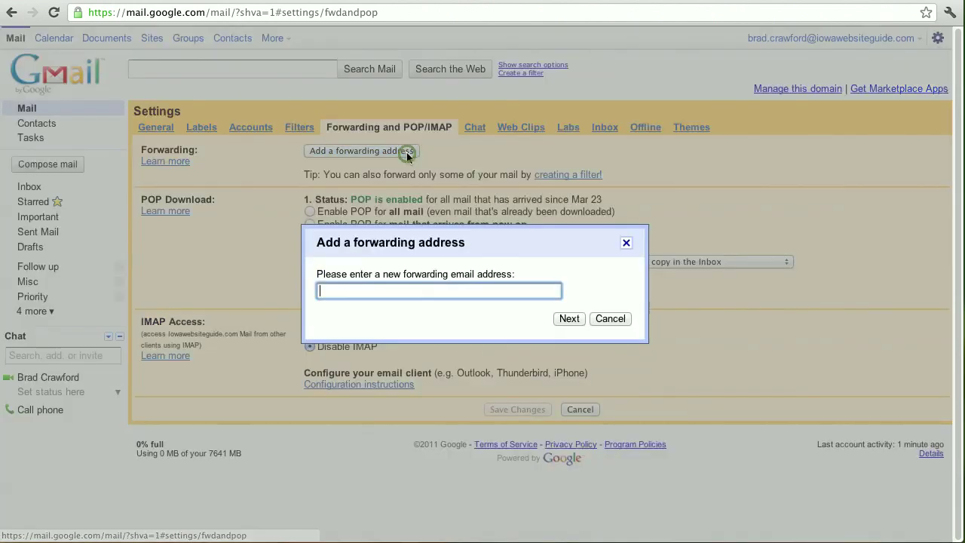
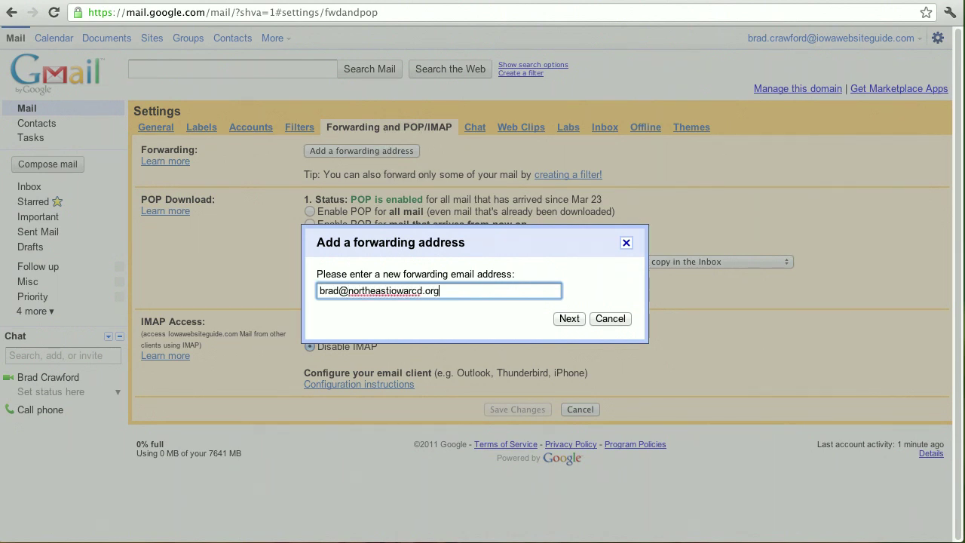
click(567, 320)
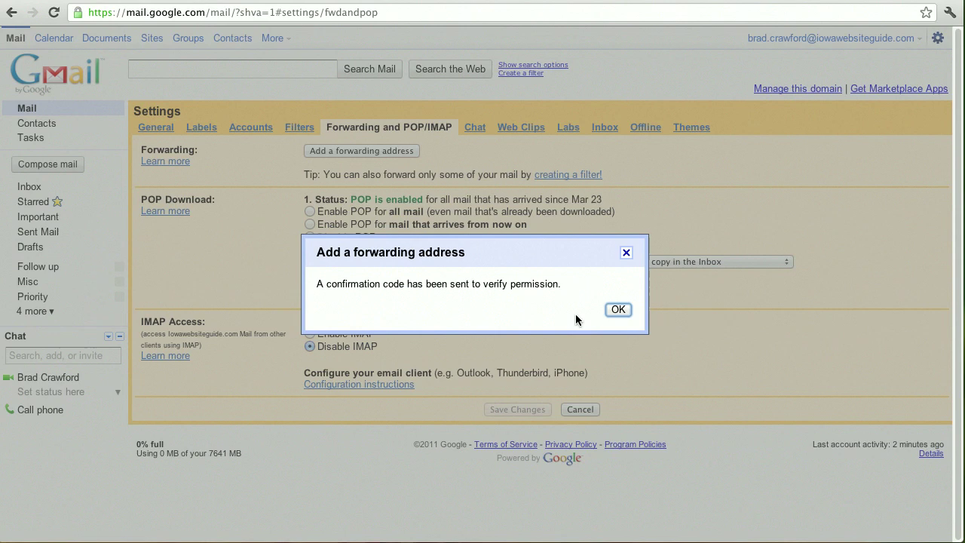
click(616, 311)
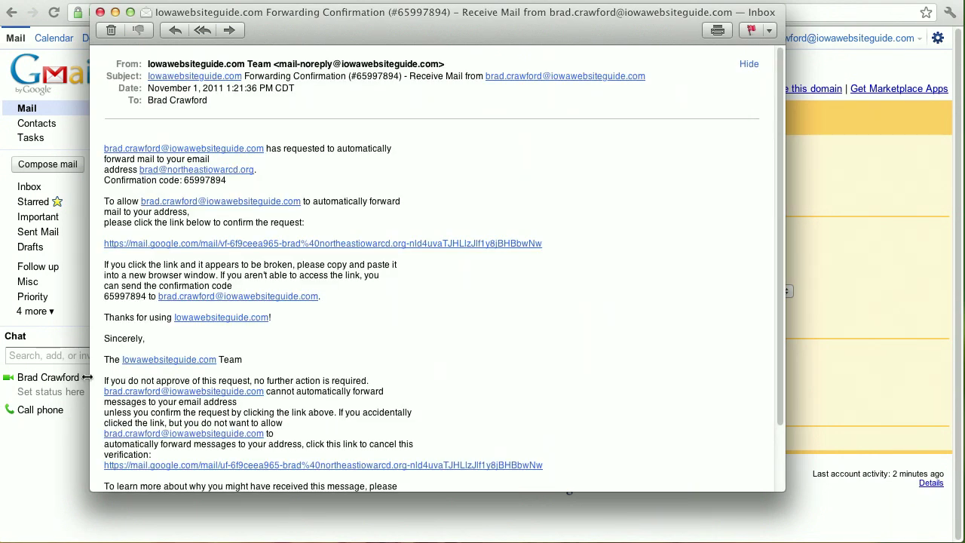
Select the confirmation code in the Apple Mail message and follow its approval link
double_click(199, 183)
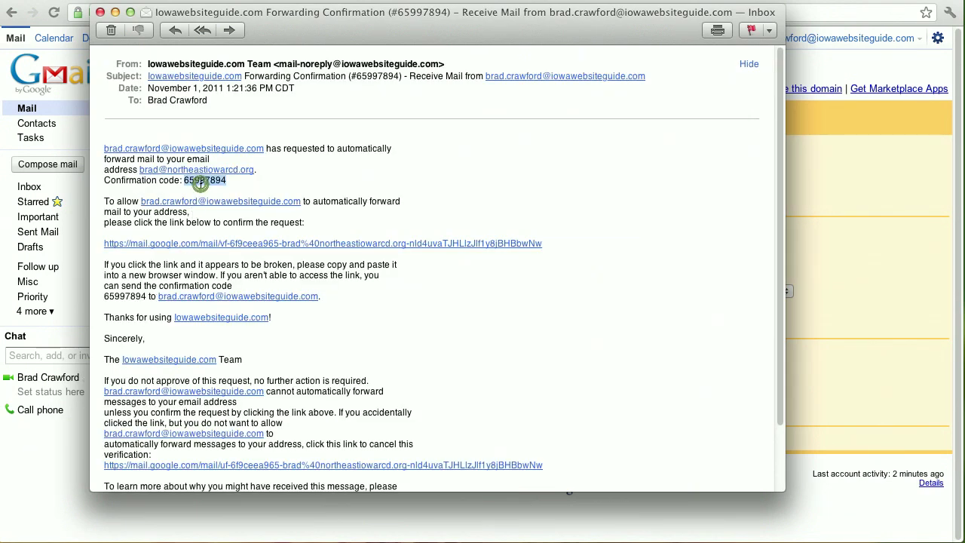
mouse_move(319, 34)
mouse_down()
mouse_move(777, 66)
mouse_move(282, 46)
mouse_up()
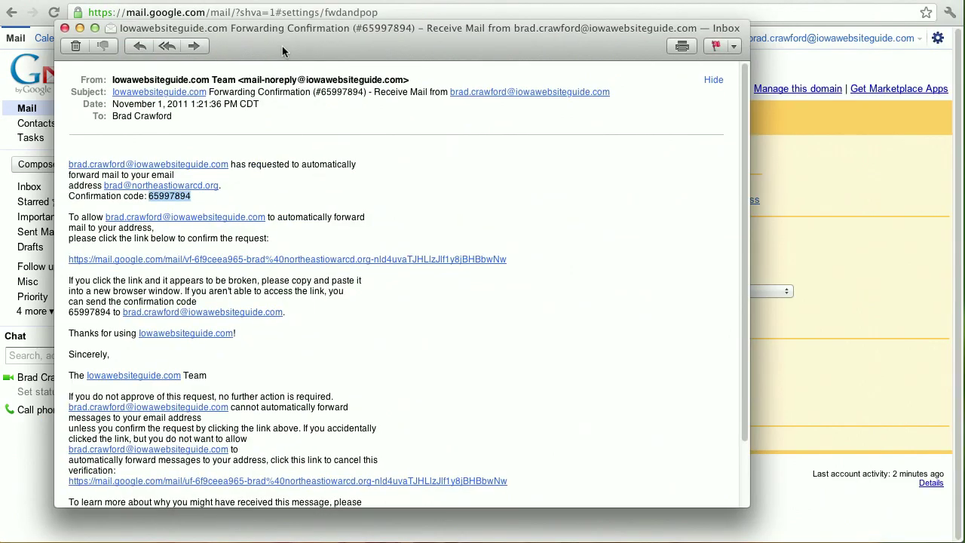
click(230, 259)
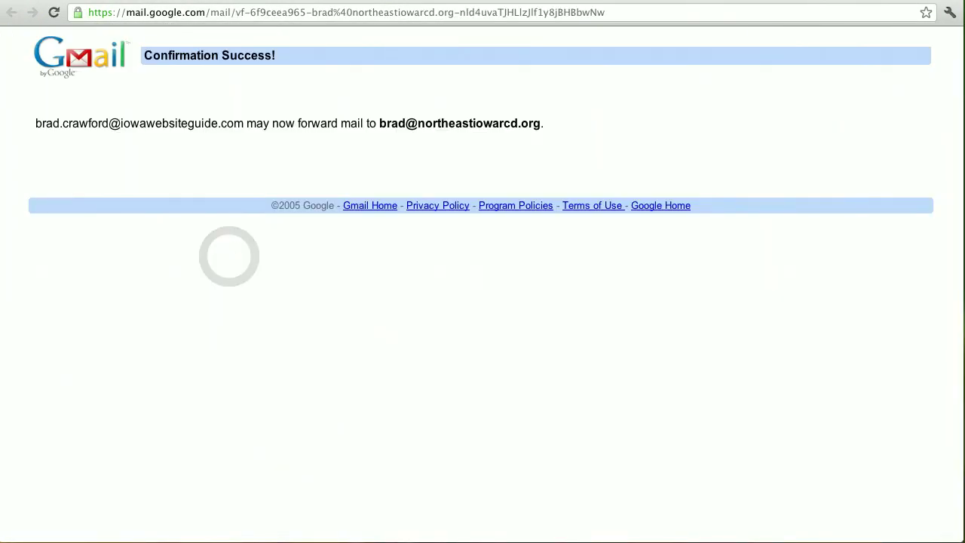
Close the Confirmation Success tab with Cmd+W
key(ctrl+w)
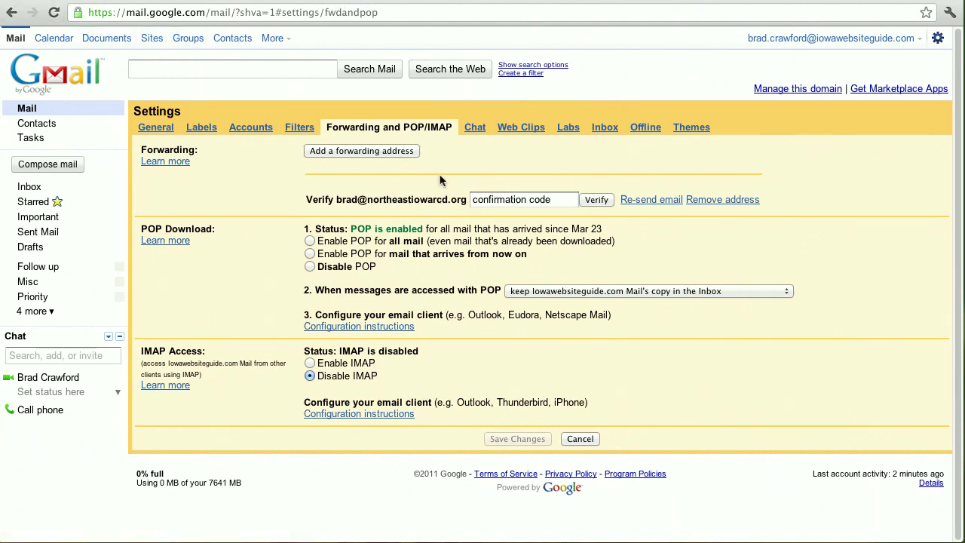
After reloading, enable forwarding a copy of incoming mail, archive Gmail's copy, and save
click(54, 18)
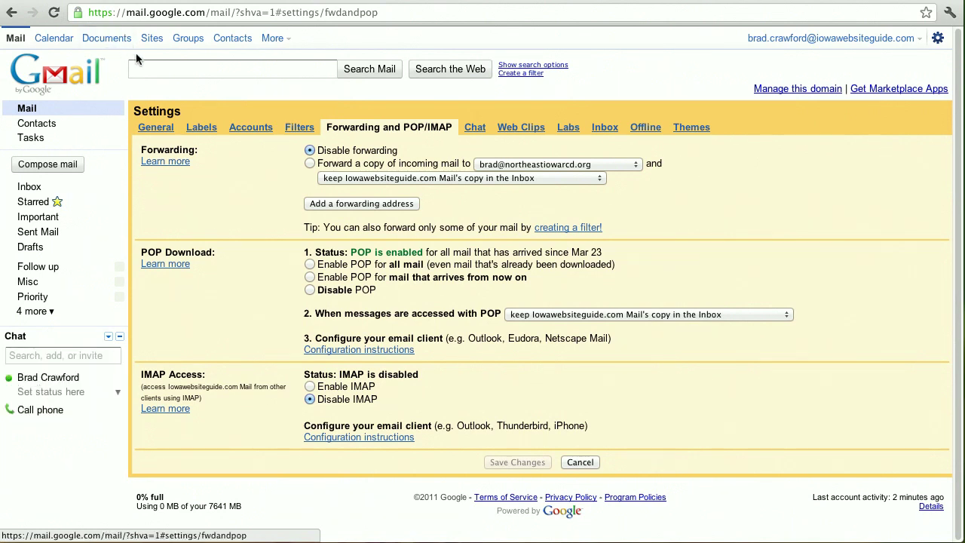
click(310, 164)
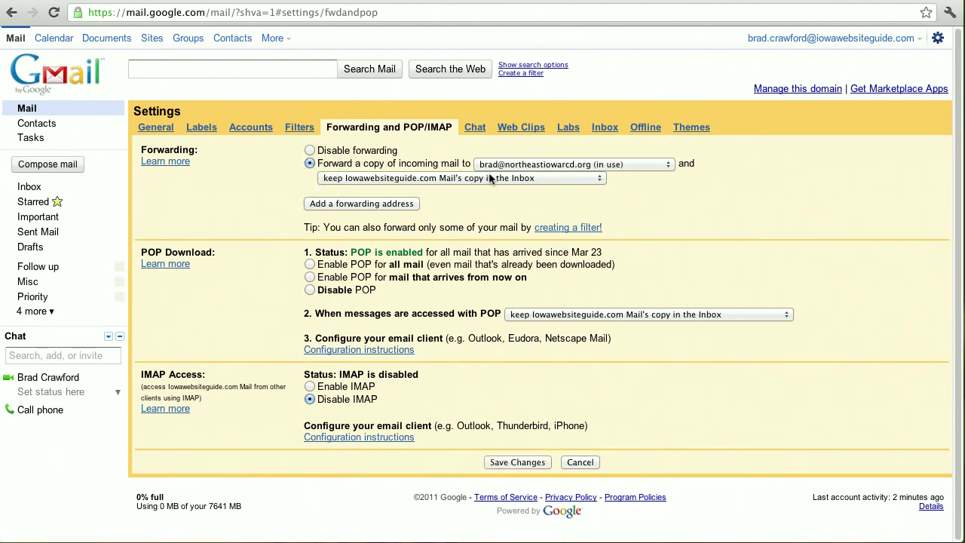
click(540, 181)
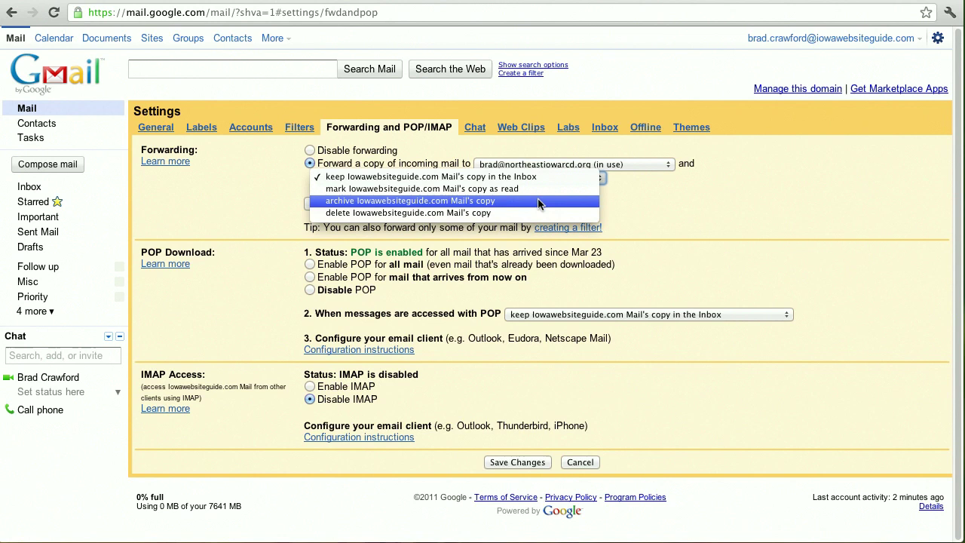
click(538, 201)
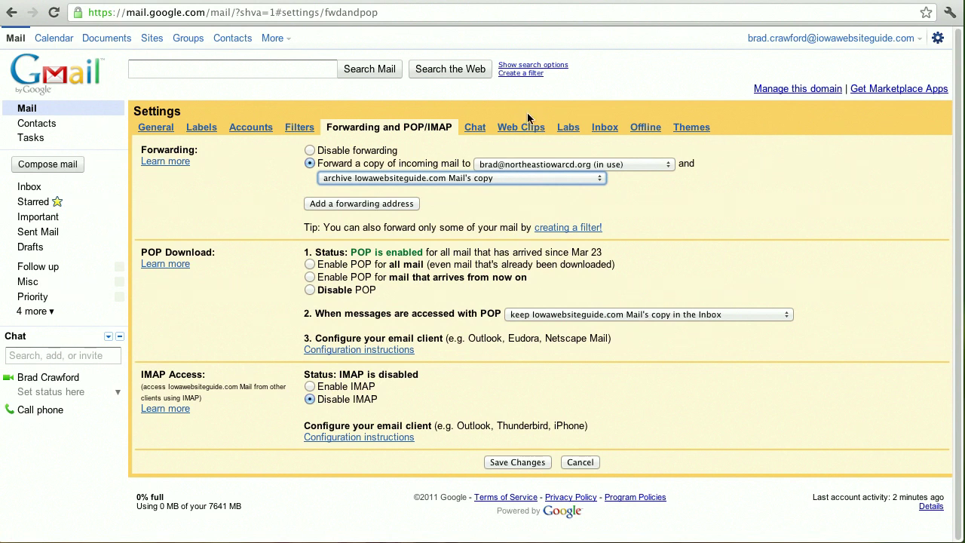
click(527, 466)
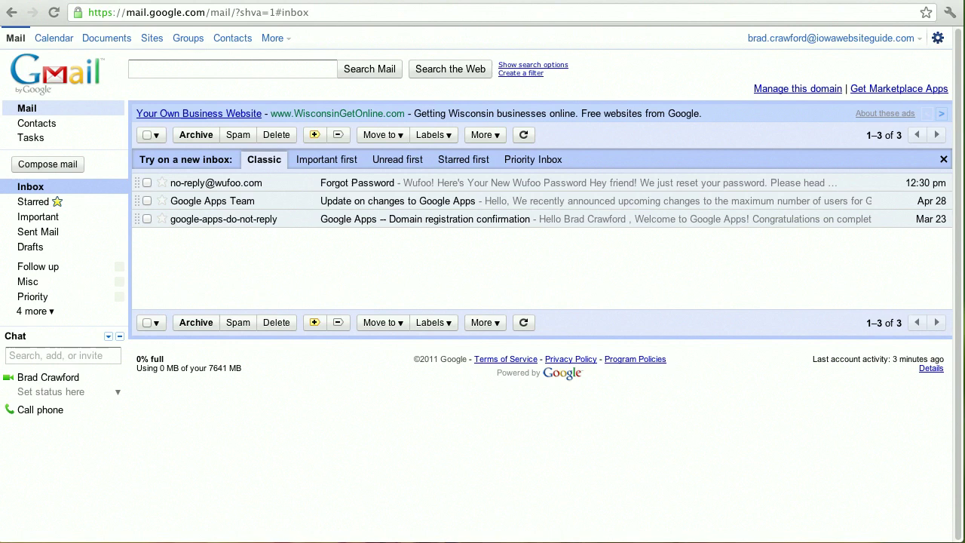
Check the Test Email draft's recipient and body, then send it to the Gmail account
drag(76, 375, 468, 44)
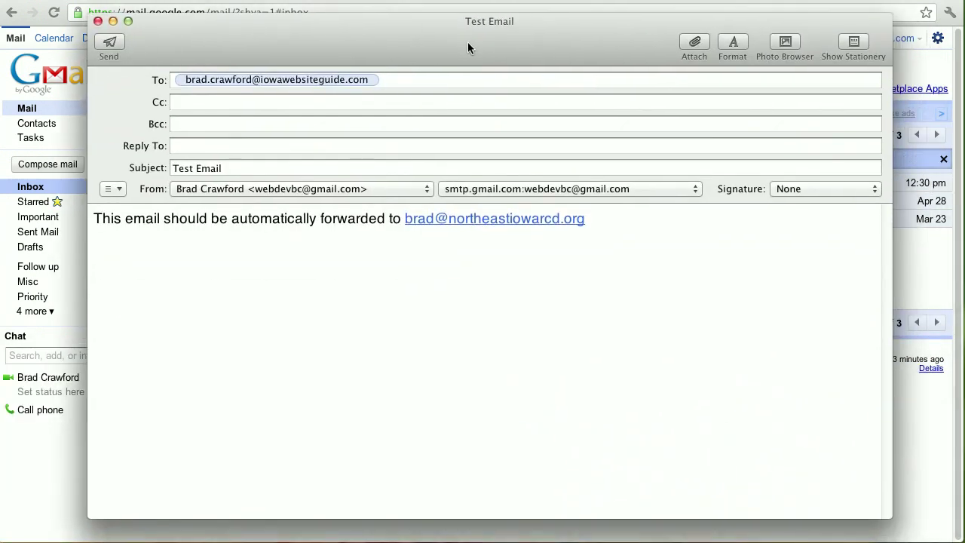
click(389, 79)
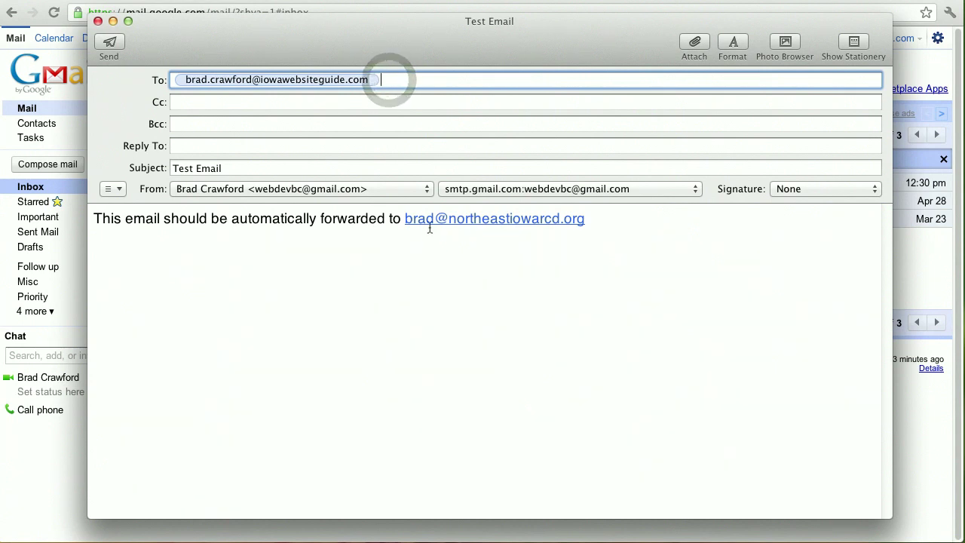
click(594, 221)
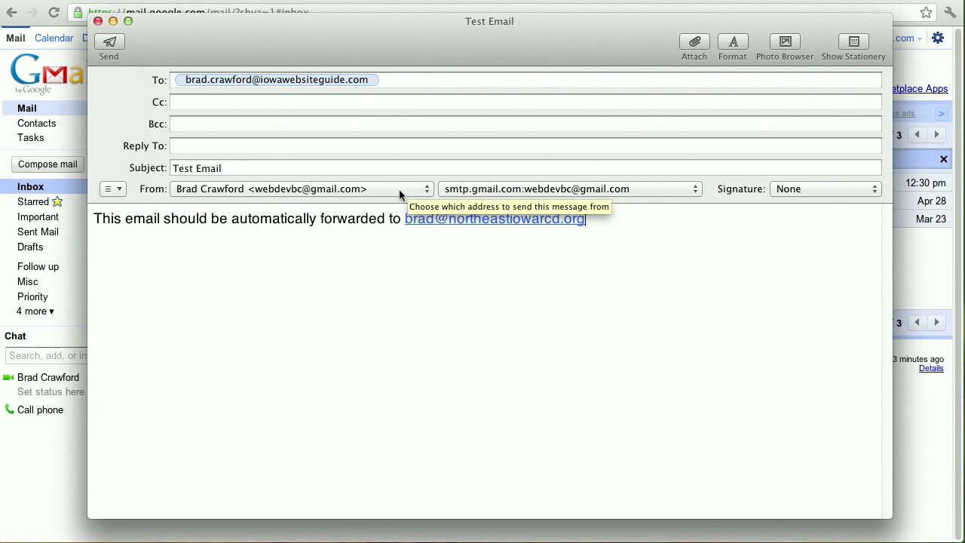
click(111, 43)
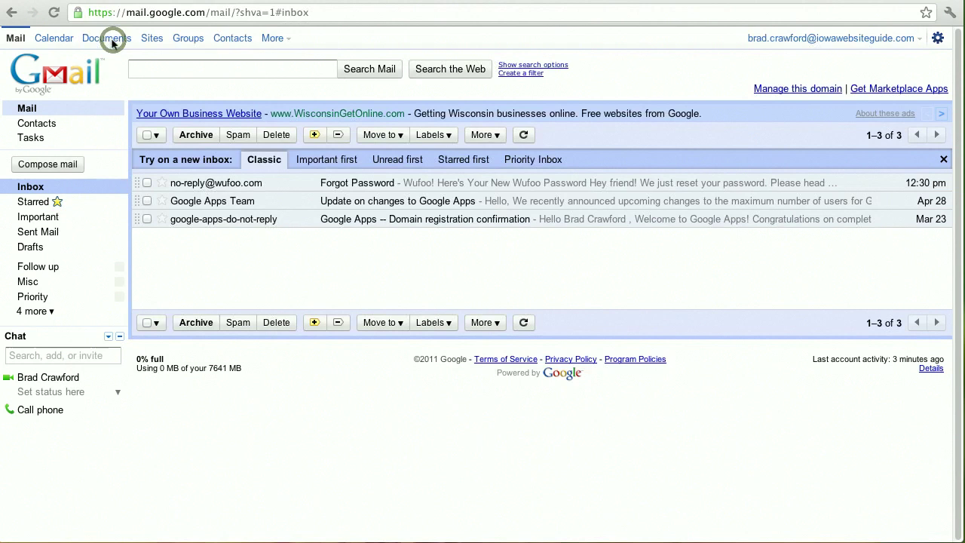
click(196, 249)
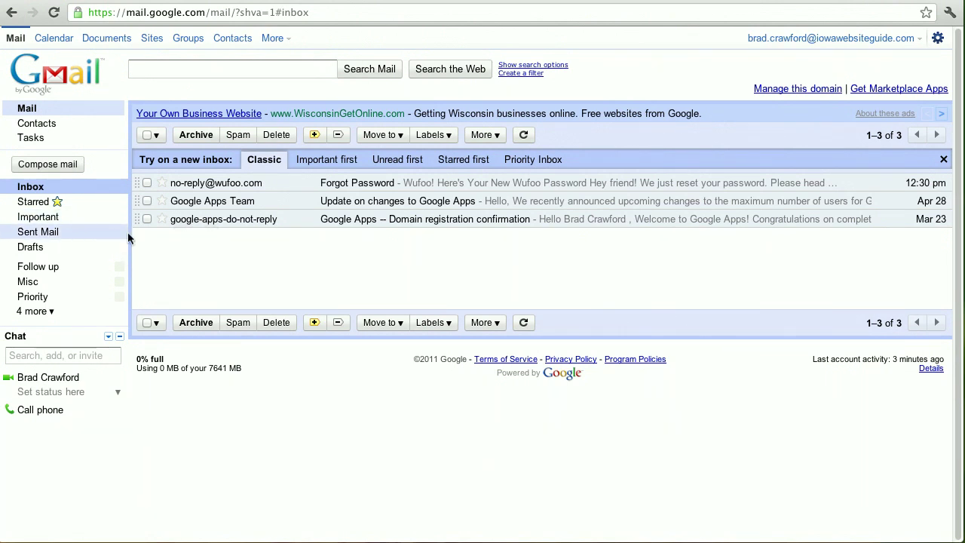
click(45, 311)
click(34, 391)
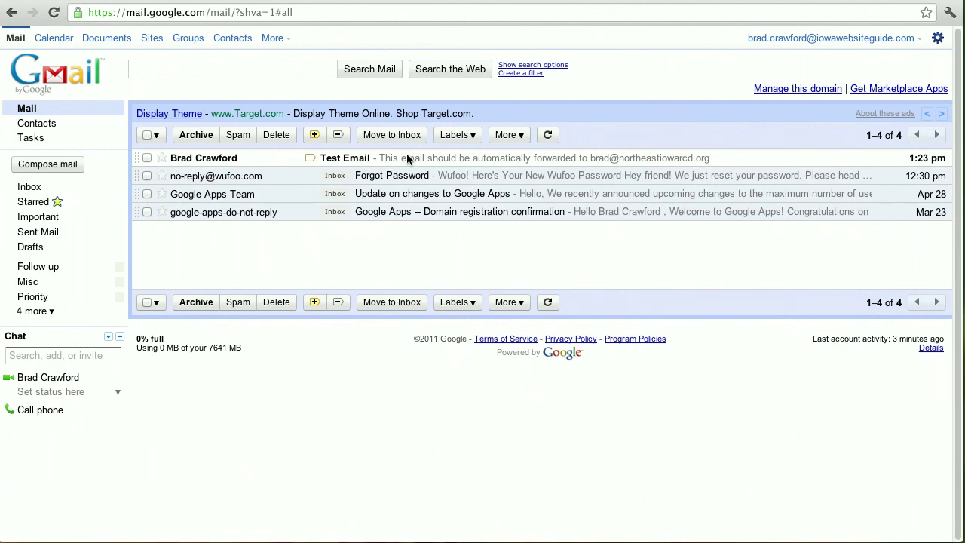
click(26, 188)
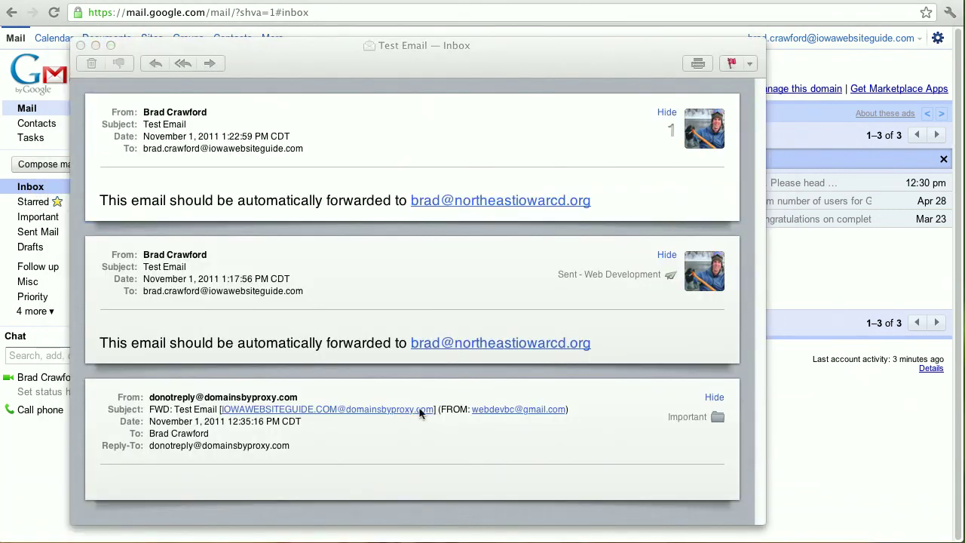
Focus the Test Email conversation in Apple Mail to see the forwarded copy
click(424, 380)
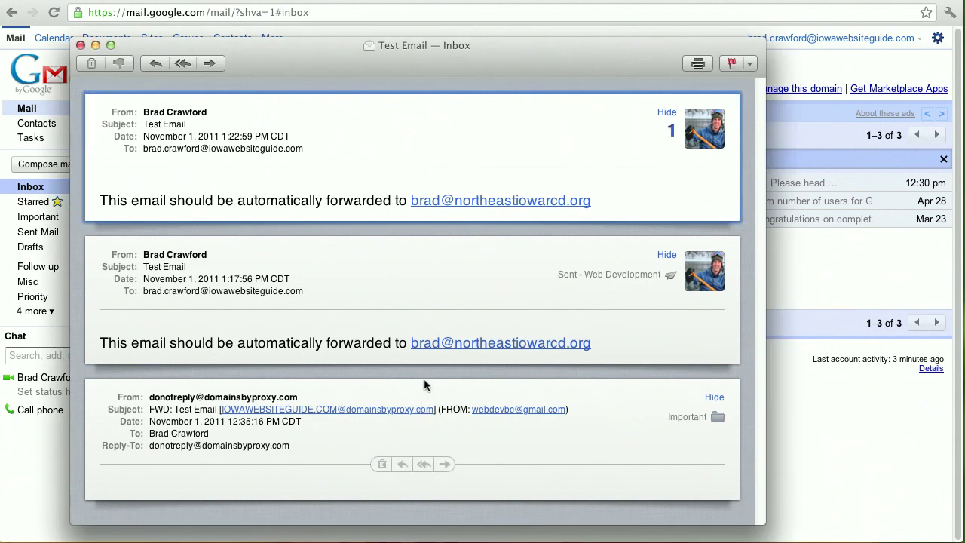